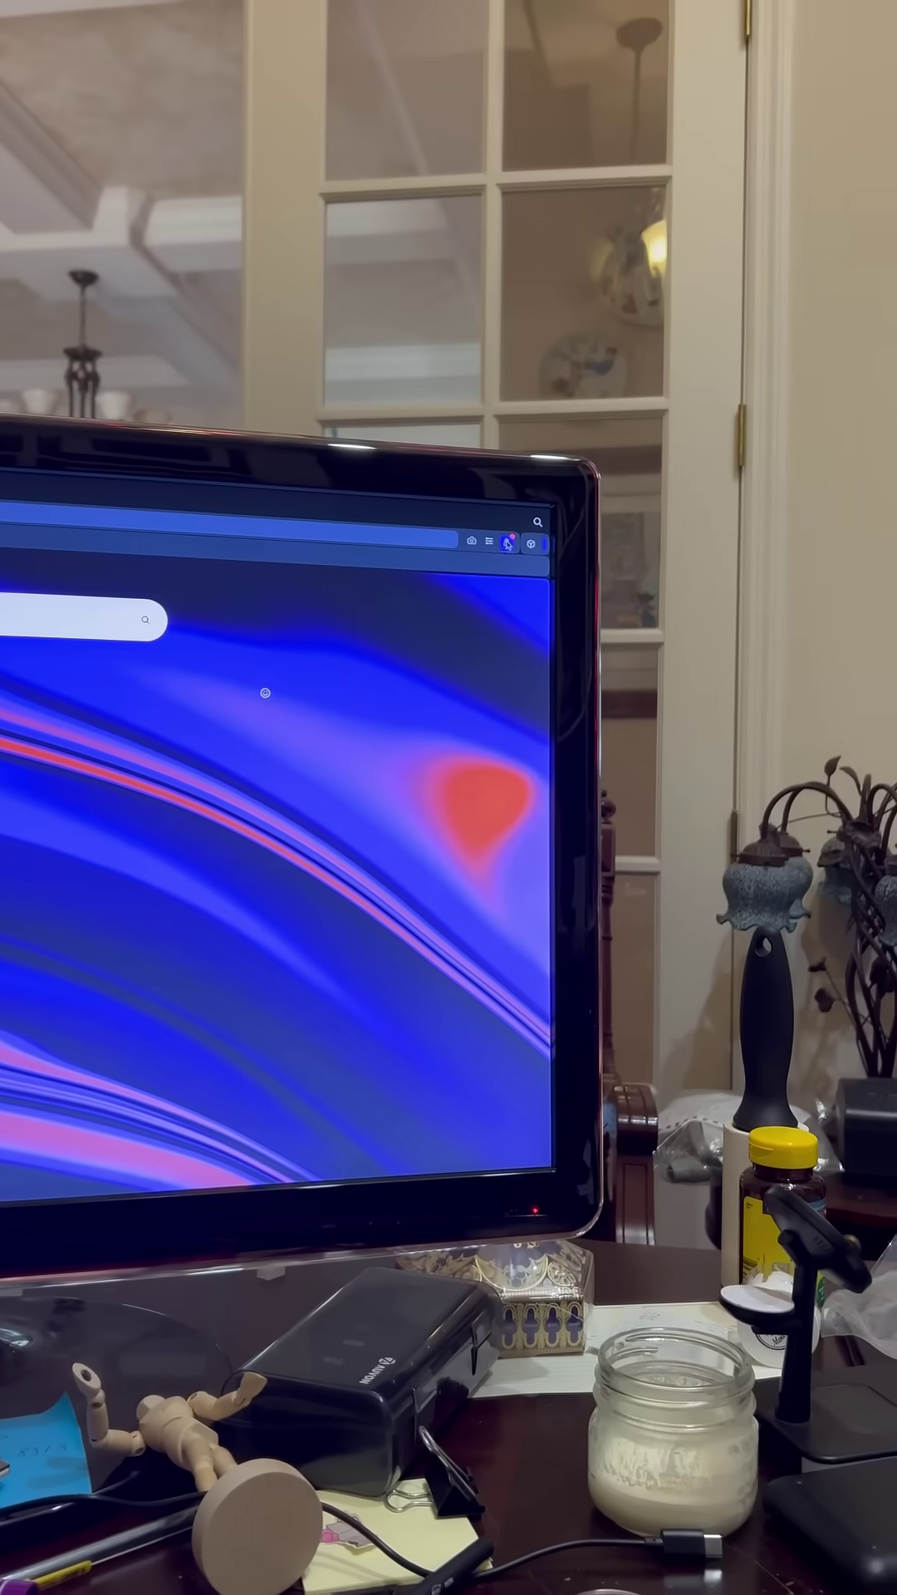
# Step: Check the sync account panel, then show Other Speed Dials in the bookmarks manager
pyautogui.click(520, 527)
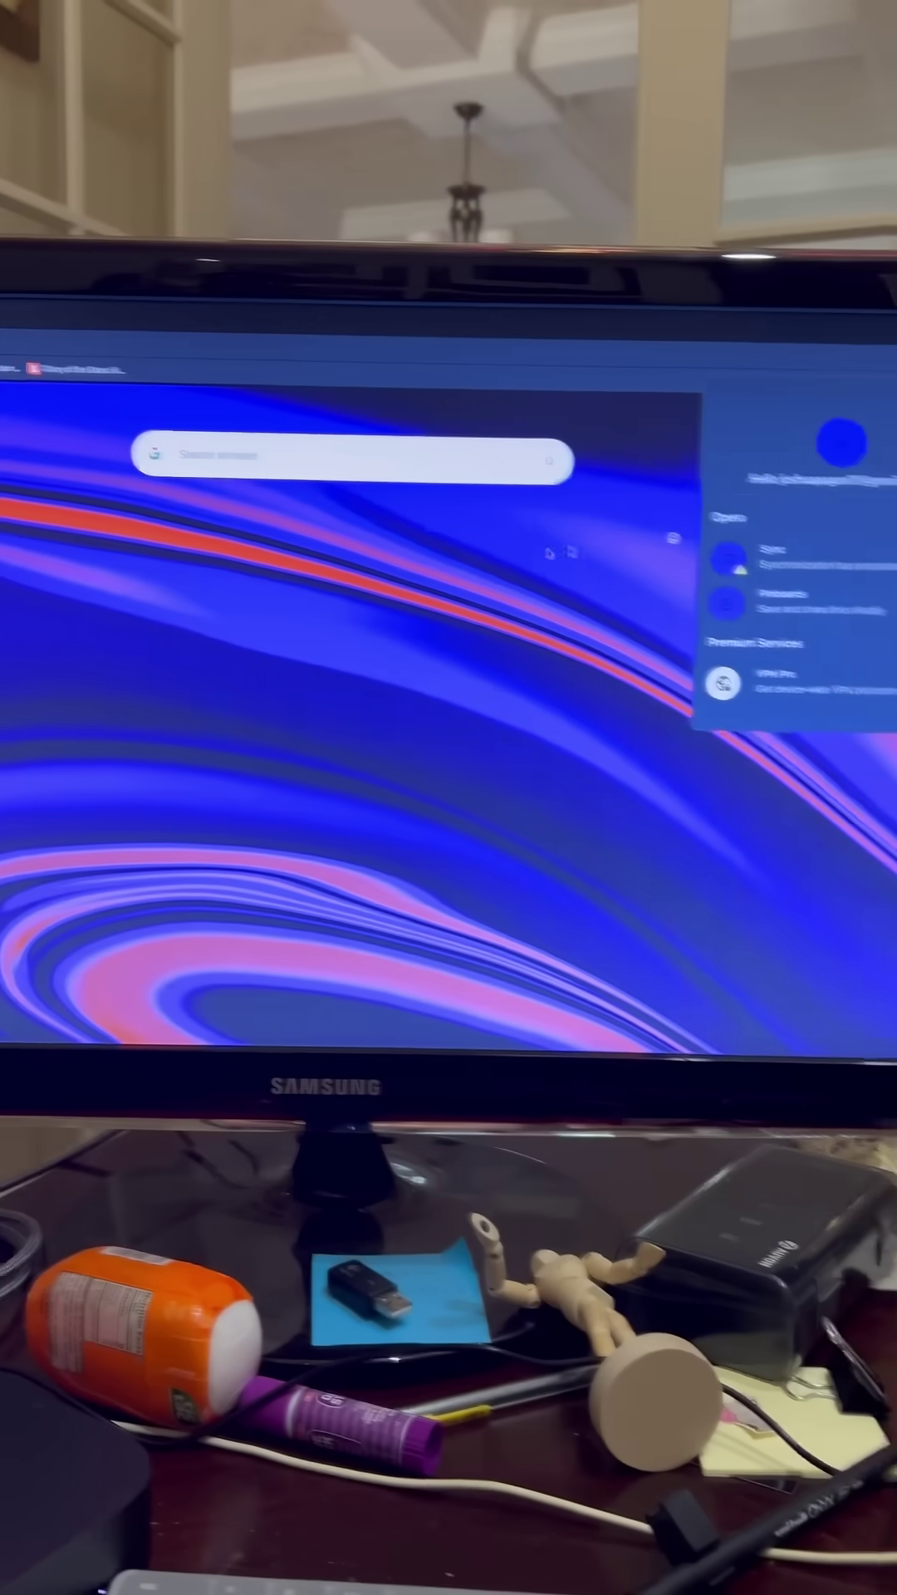
pyautogui.click(577, 505)
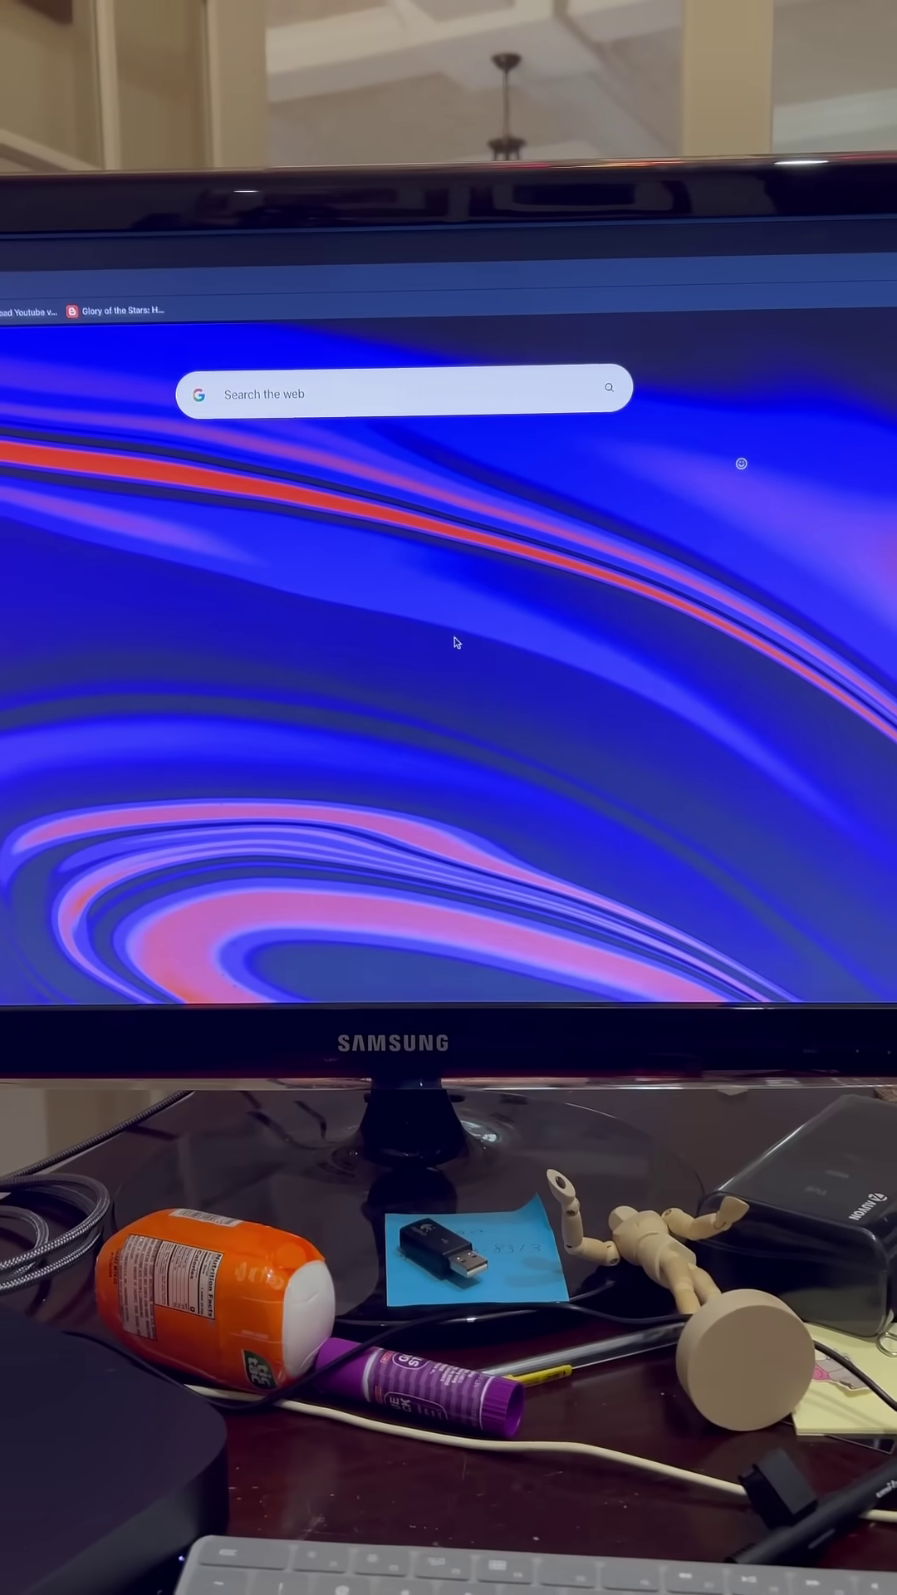
pyautogui.rightClick(481, 641)
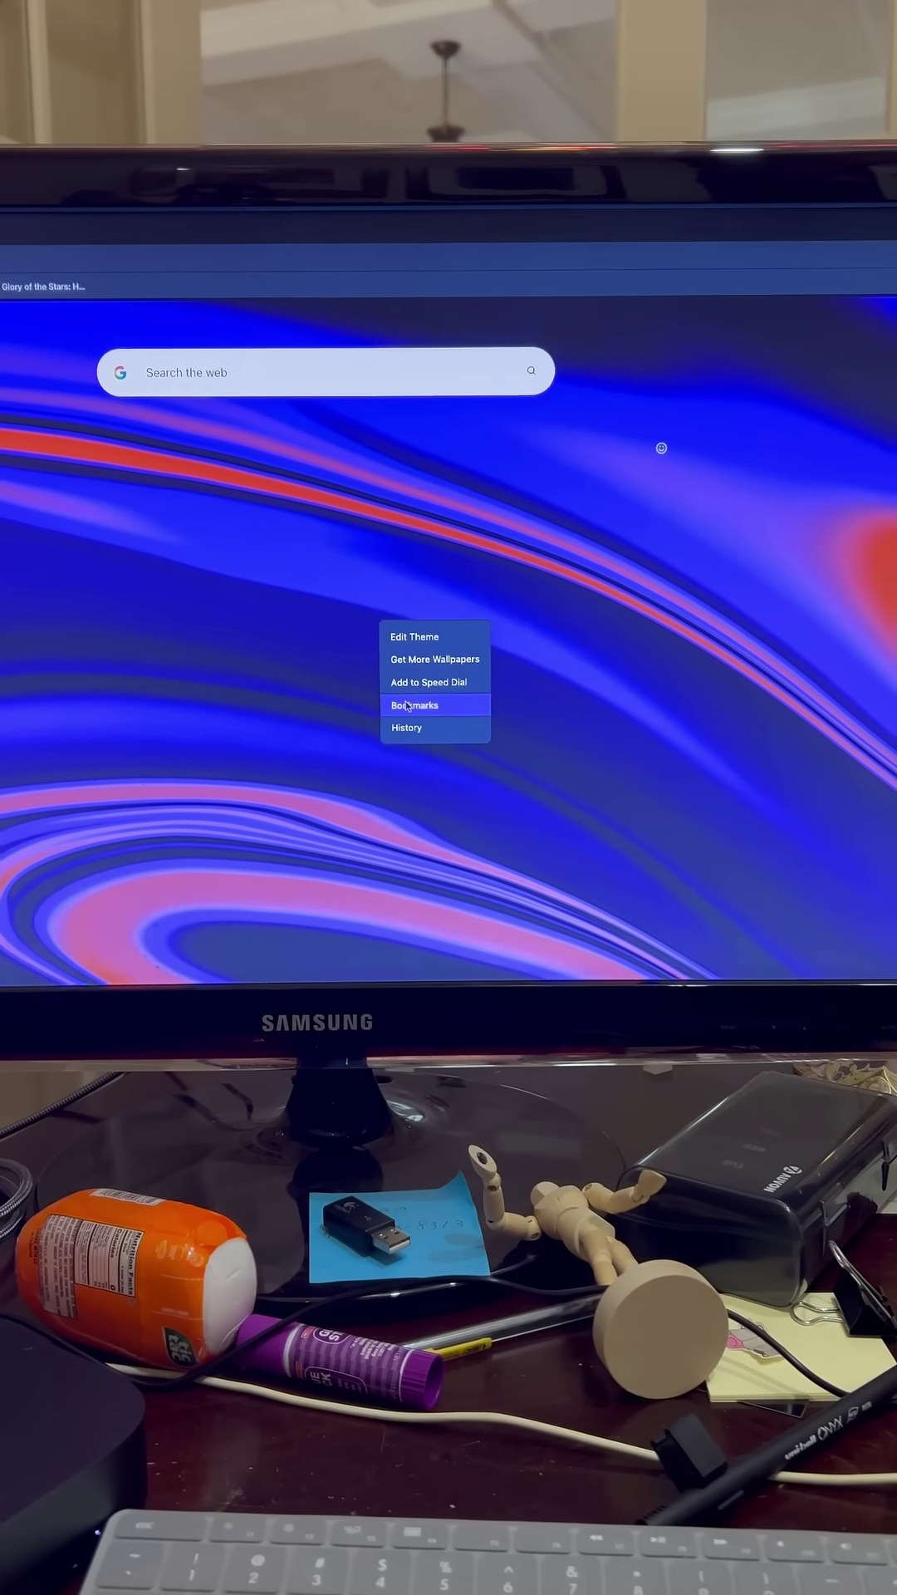
pyautogui.click(401, 703)
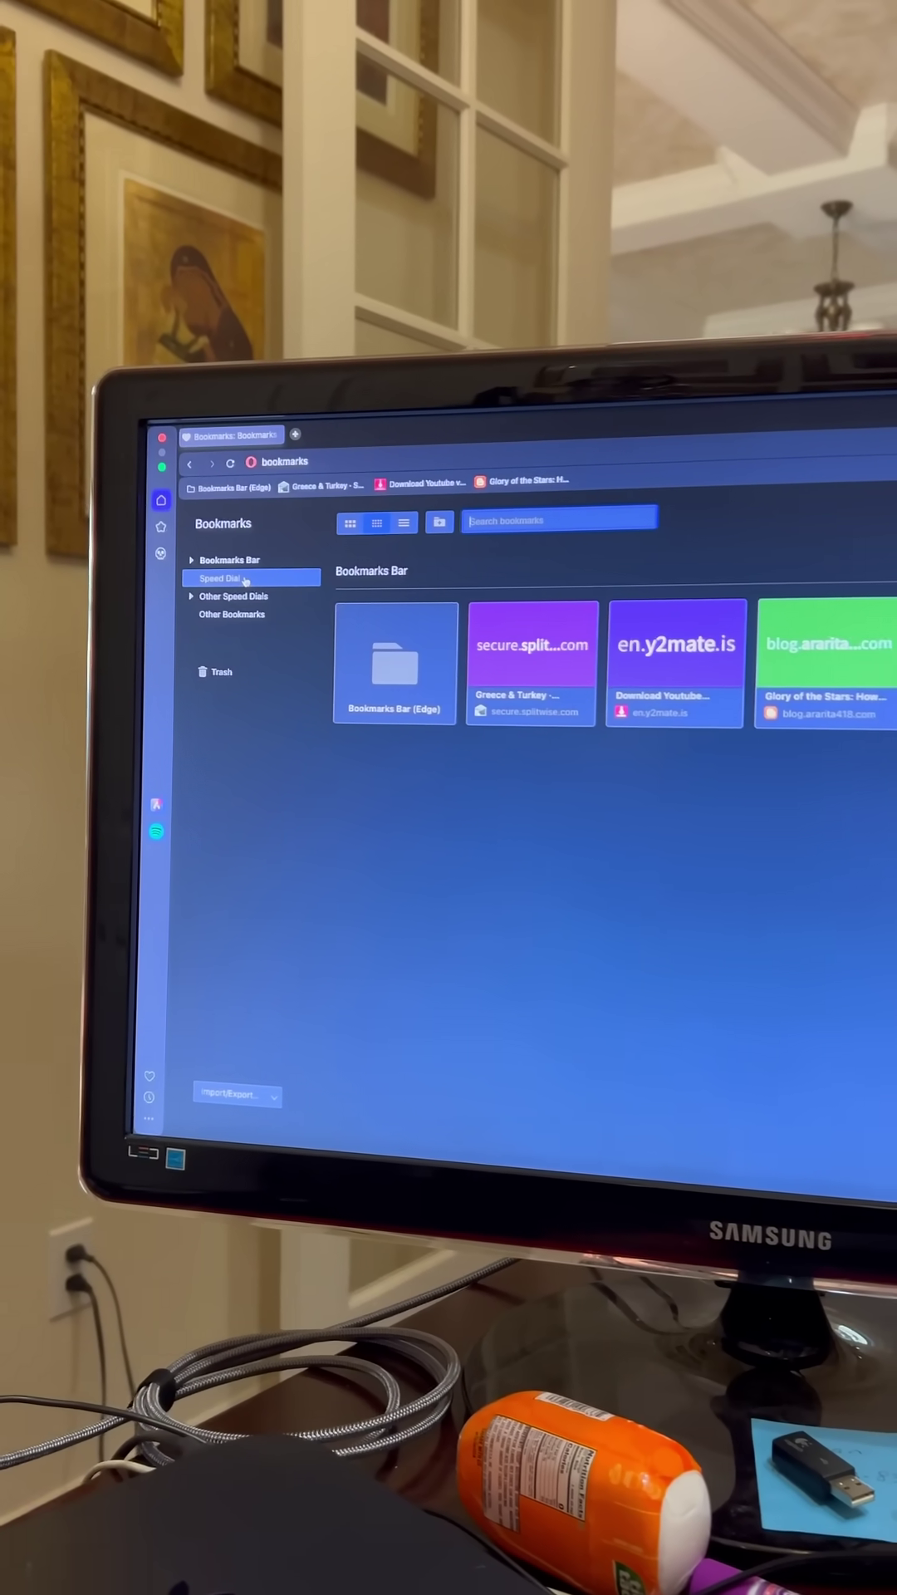
pyautogui.click(255, 557)
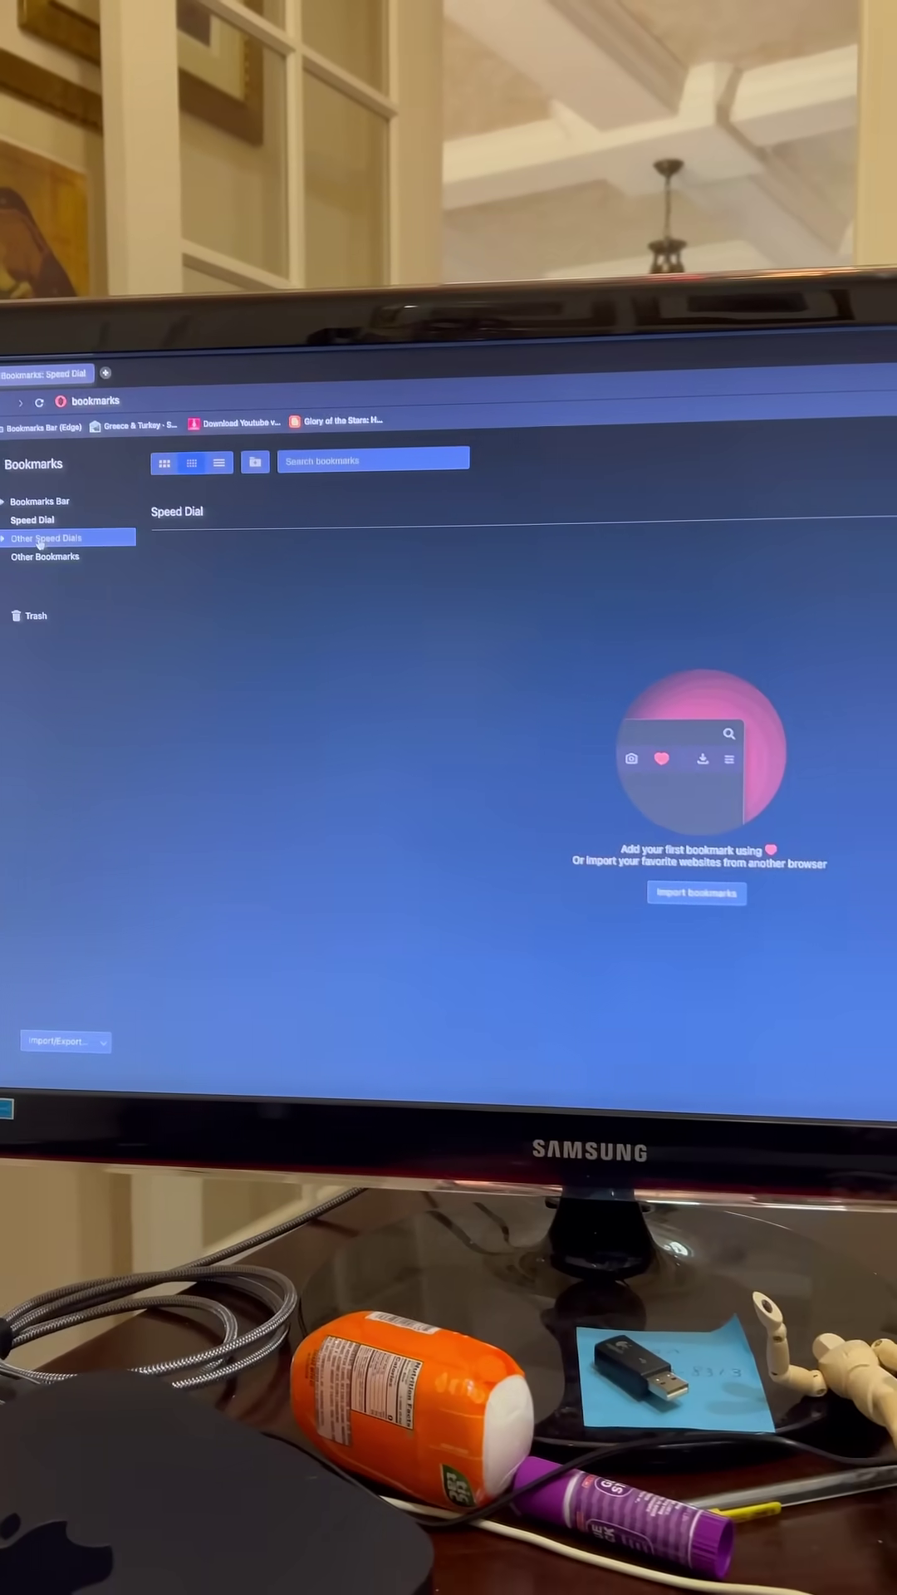
pyautogui.click(40, 539)
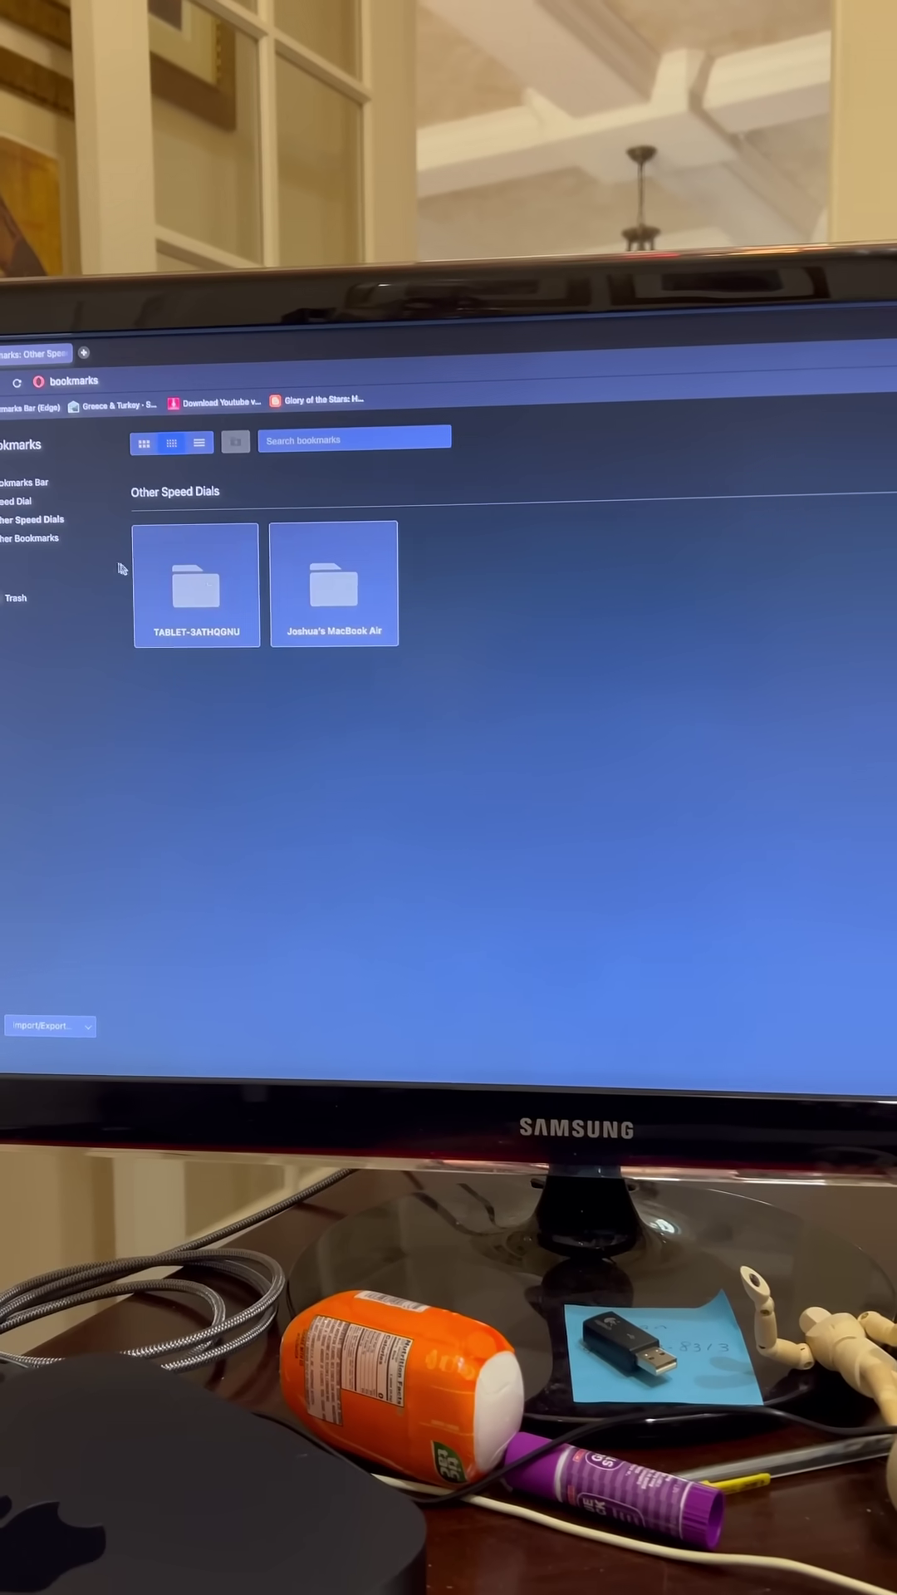
# Step: Copy all six tiles, YouTube through Netflix, from the TABLET-3ATHQGNU folder
pyautogui.doubleClick(187, 586)
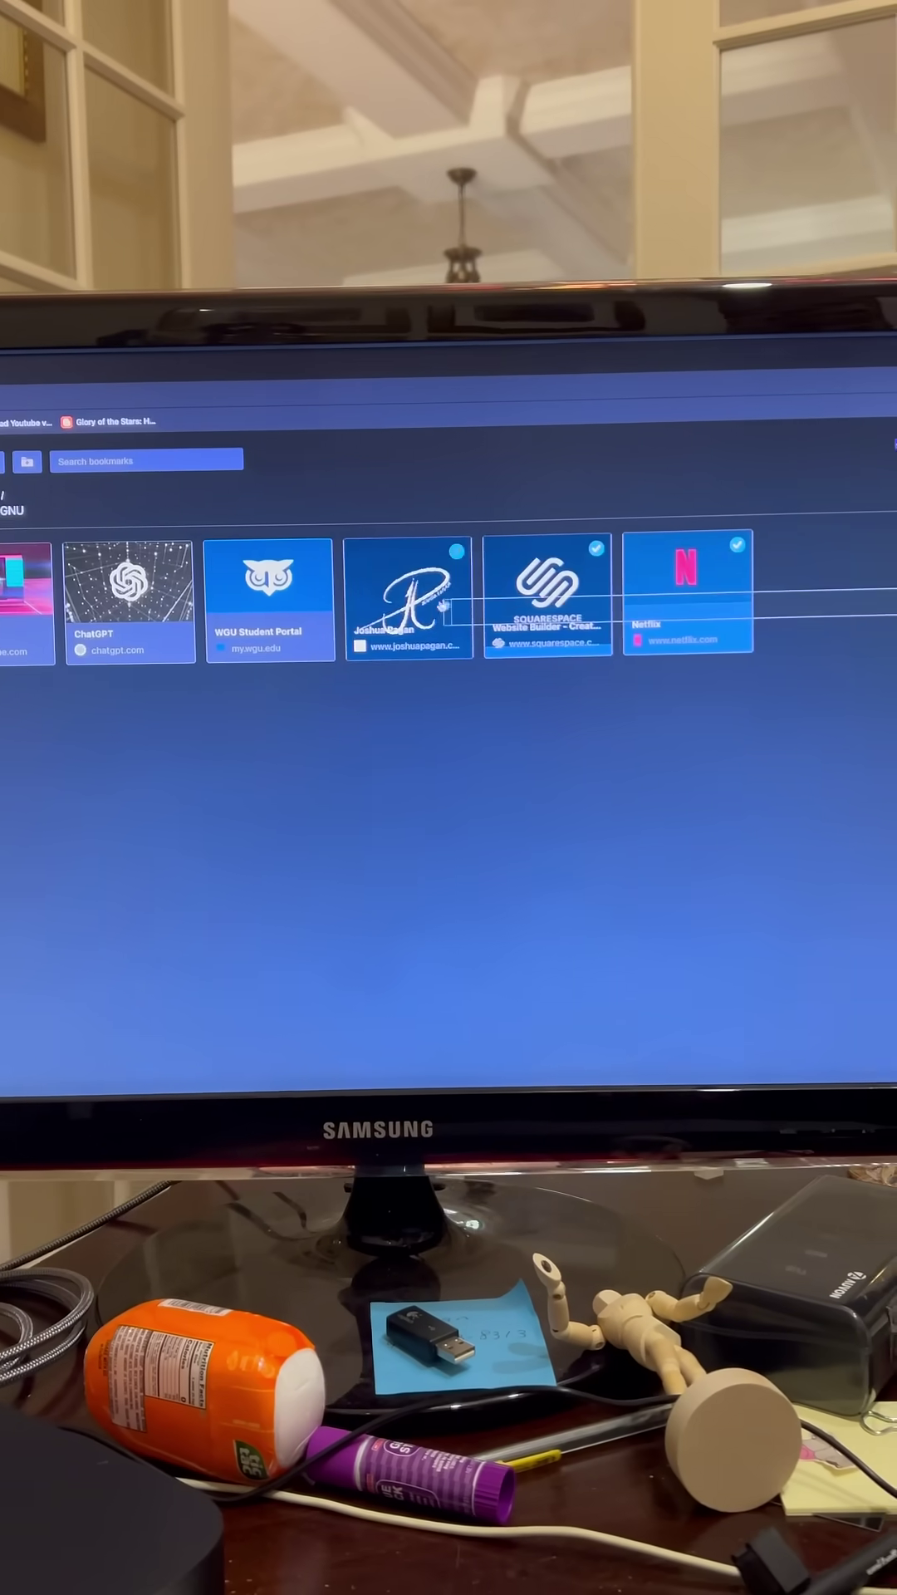
pyautogui.moveTo(442, 607); pyautogui.dragTo(56, 577)
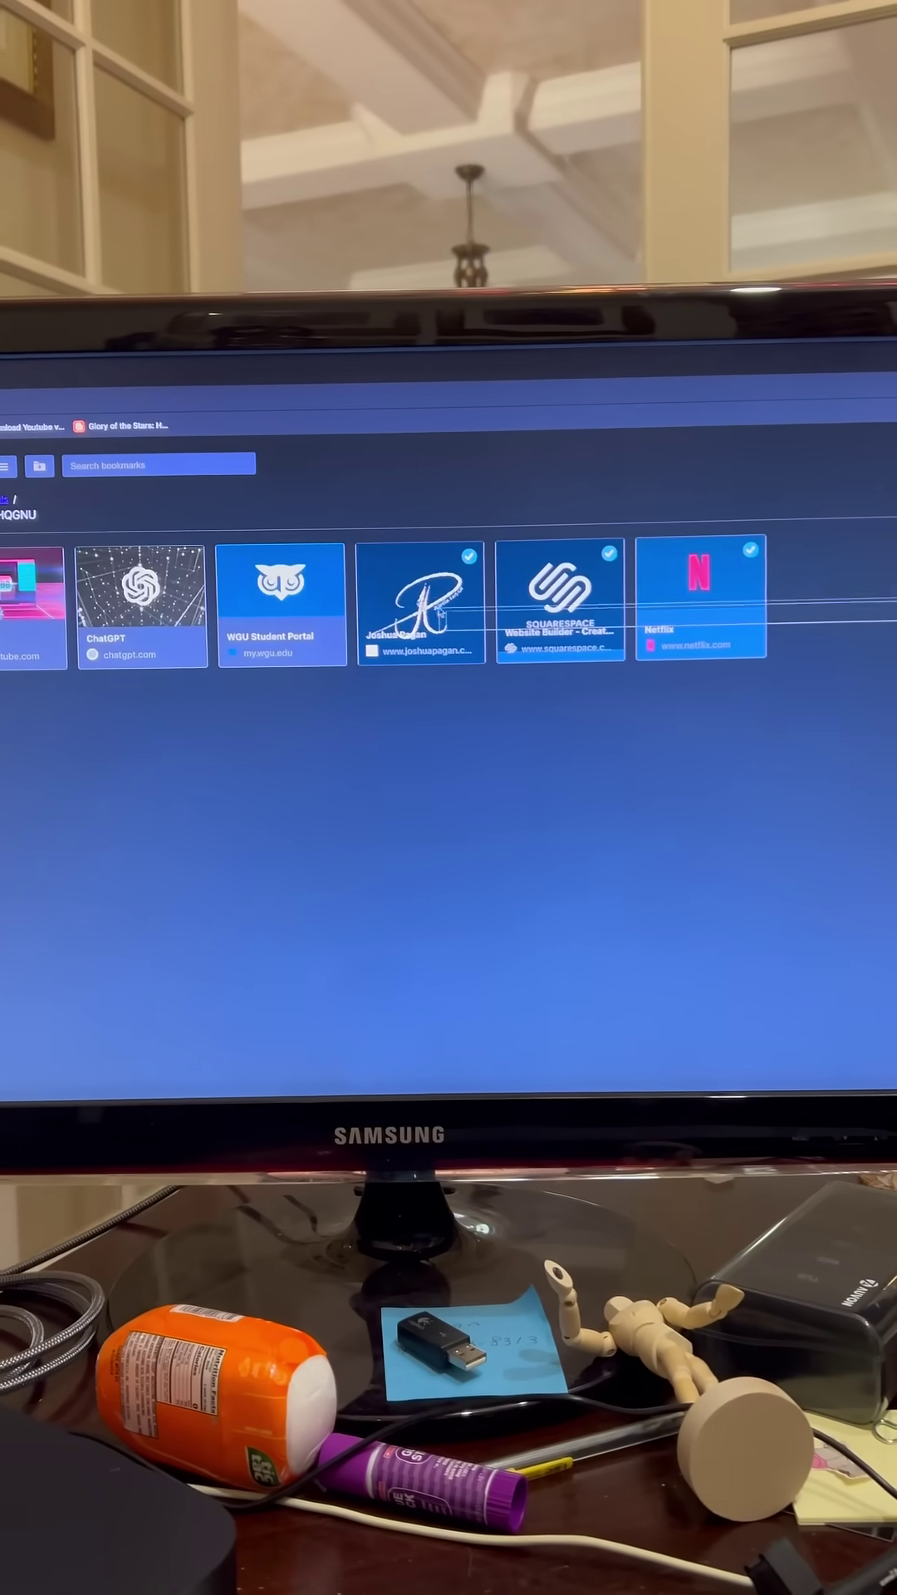
pyautogui.rightClick(56, 578)
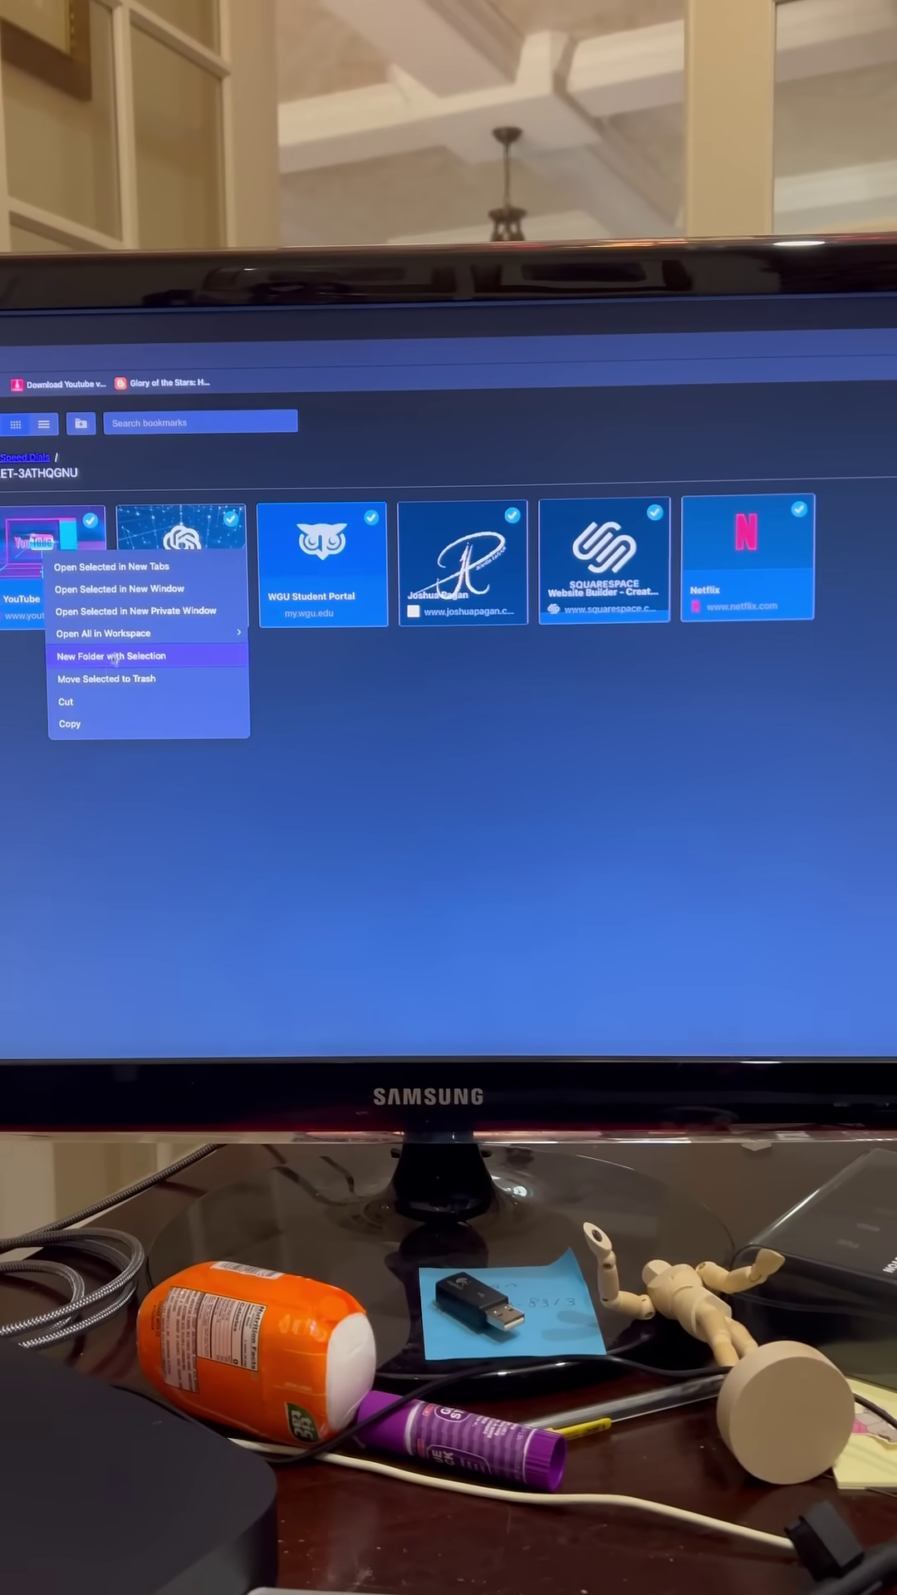
pyautogui.click(79, 712)
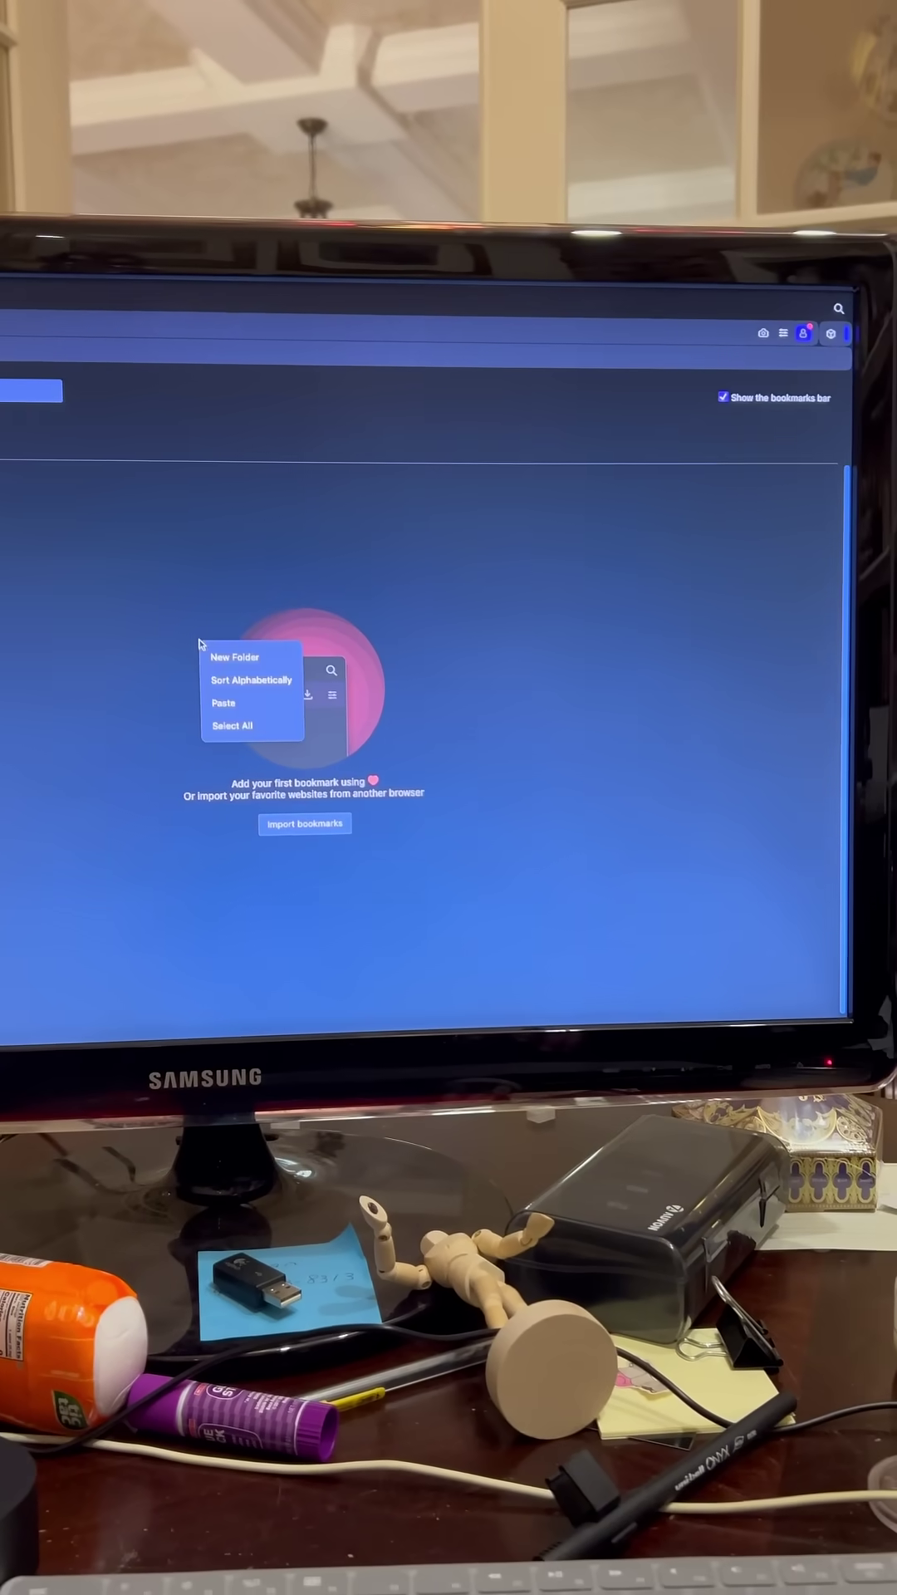
# Step: Paste the six tiles into Speed Dial and view them on the start page
pyautogui.click(248, 693)
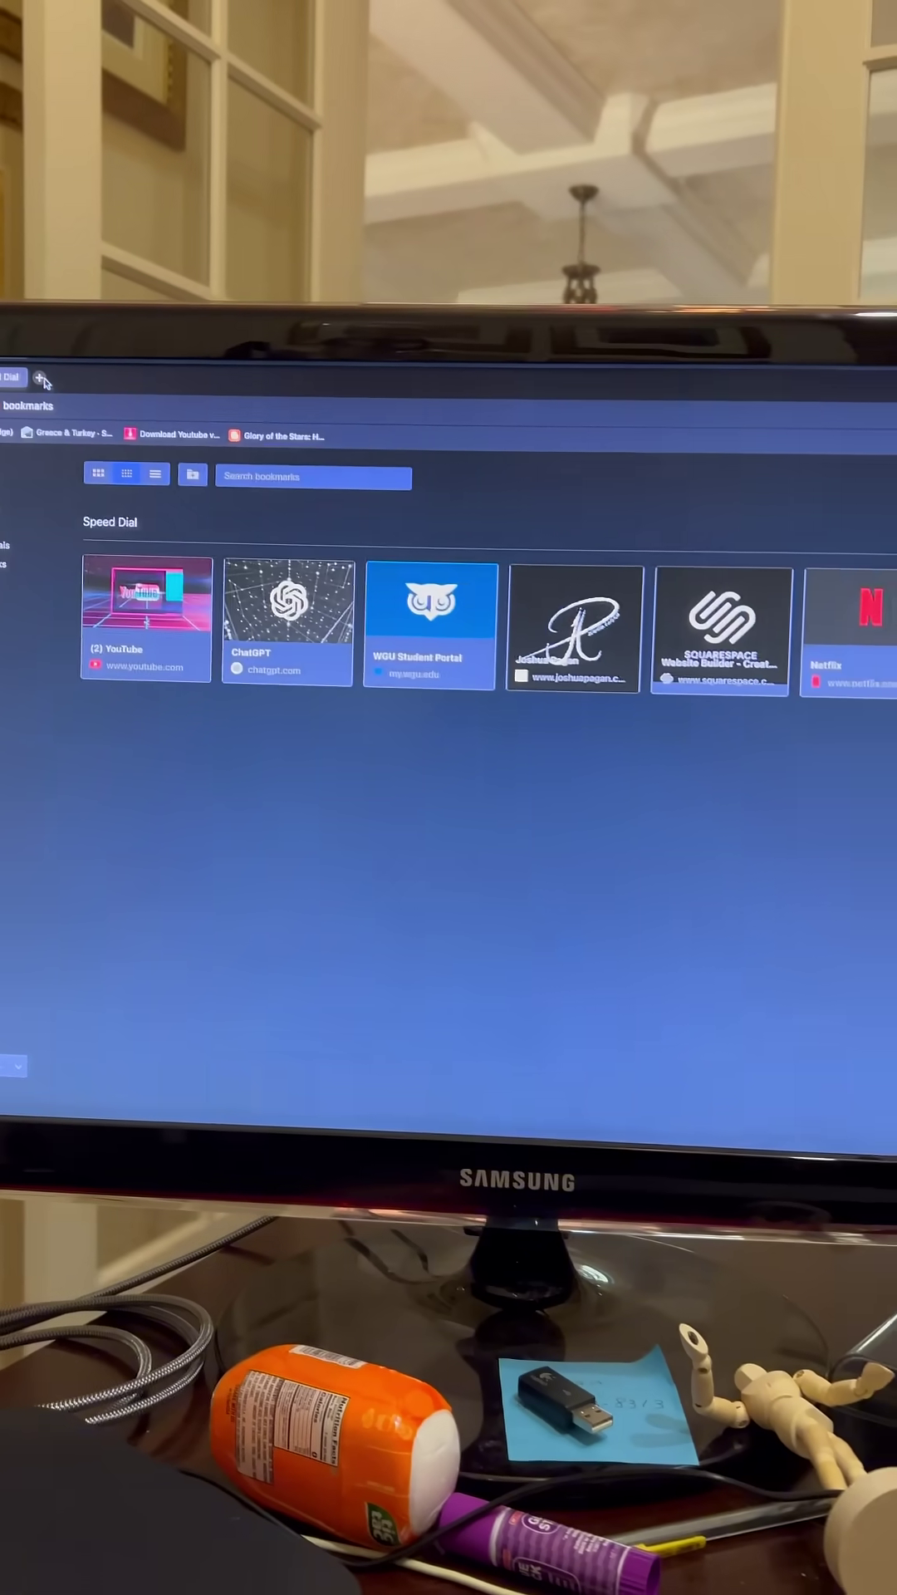
pyautogui.click(26, 362)
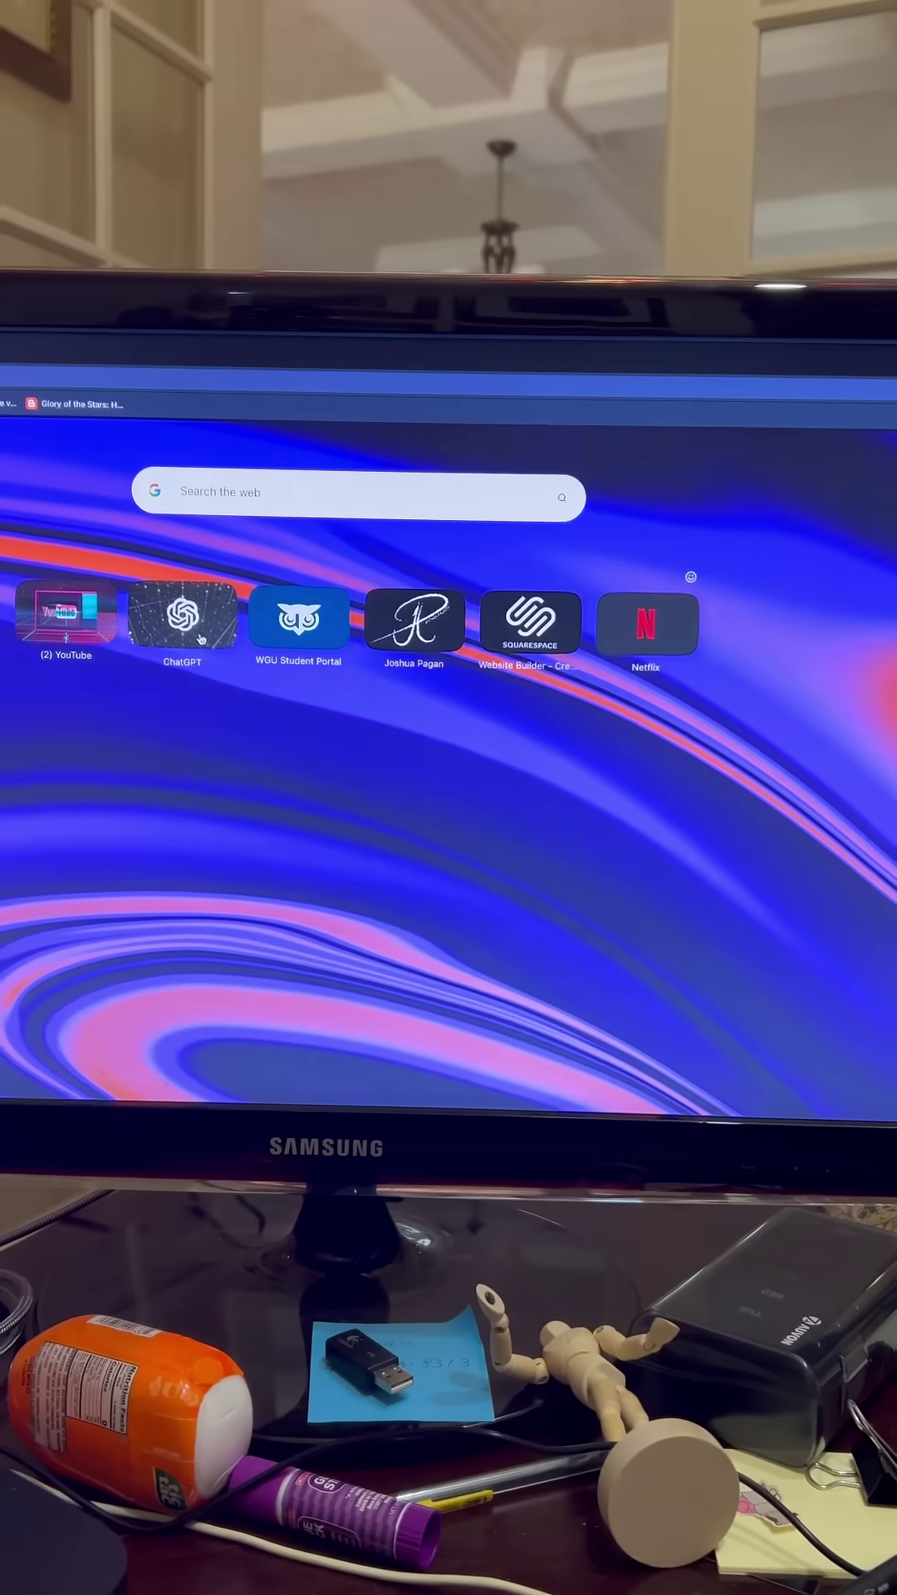